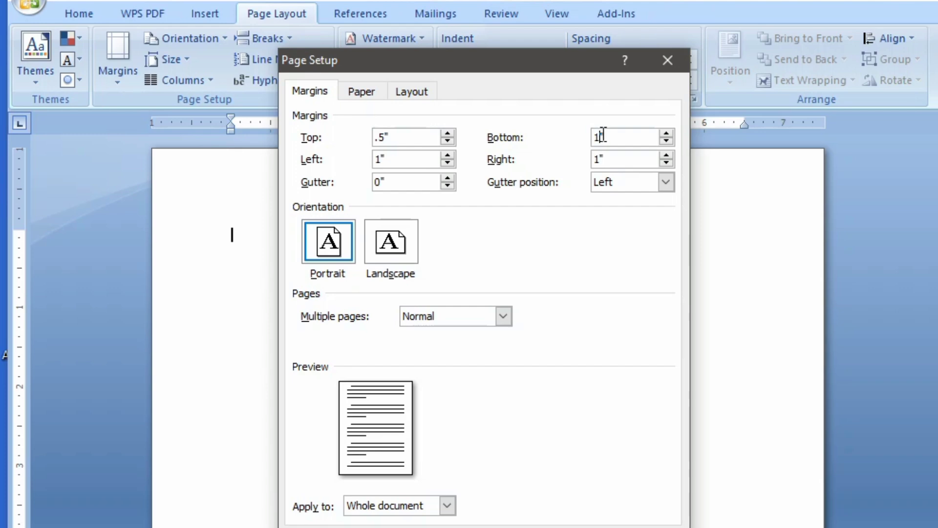
# Set the bottom margin to 0.5" and the page orientation to landscape.
pyautogui.press('BackSpace')
pyautogui.click(393, 247)
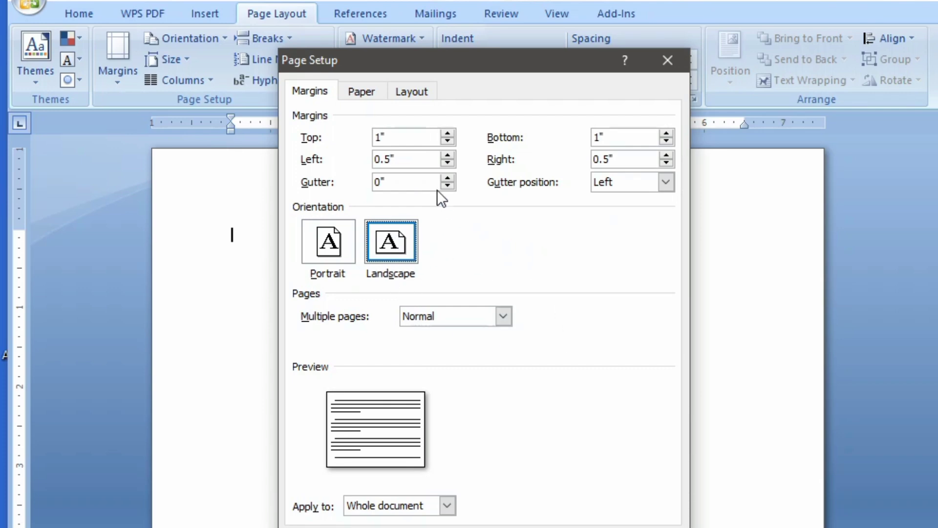
# Set the paper size to Envelope #10 (4.125 x 9.5 in) and apply the page setup to the whole document.
pyautogui.click(370, 90)
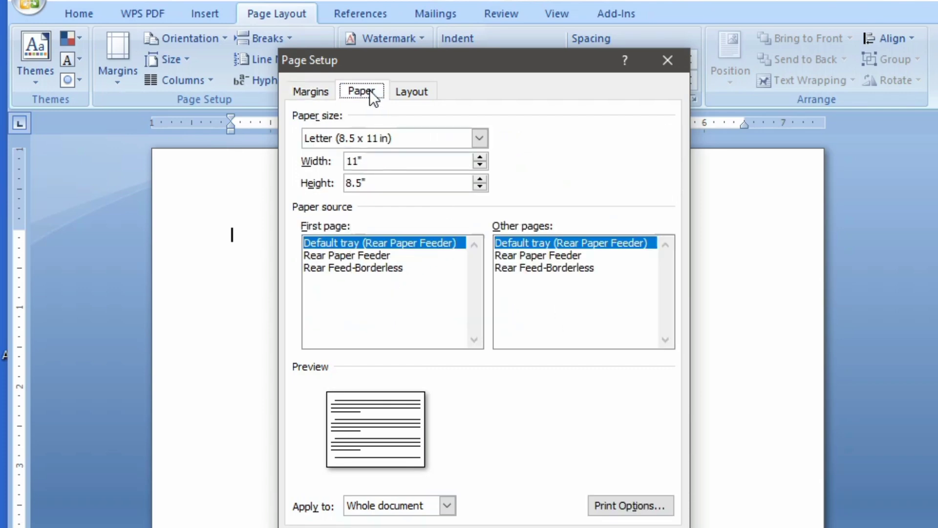
pyautogui.click(479, 138)
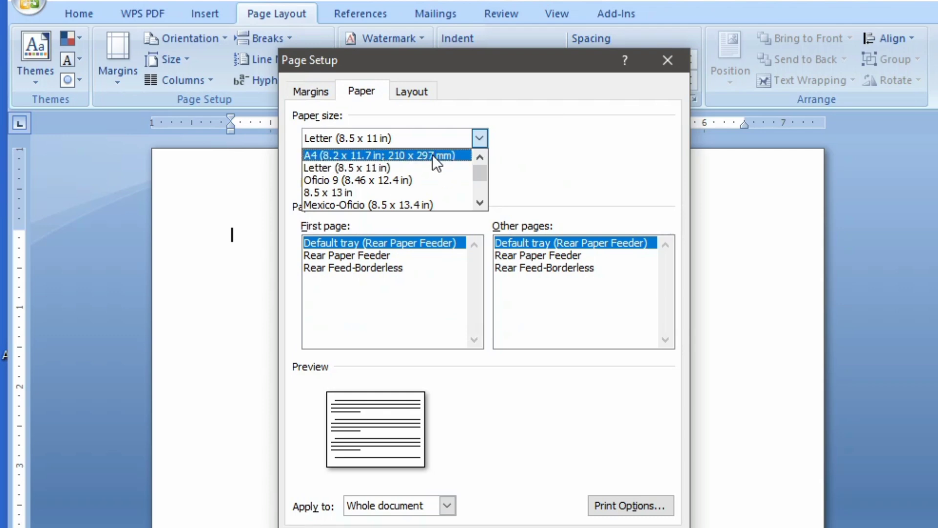
pyautogui.click(480, 202)
pyautogui.click(480, 202)
pyautogui.click(481, 203)
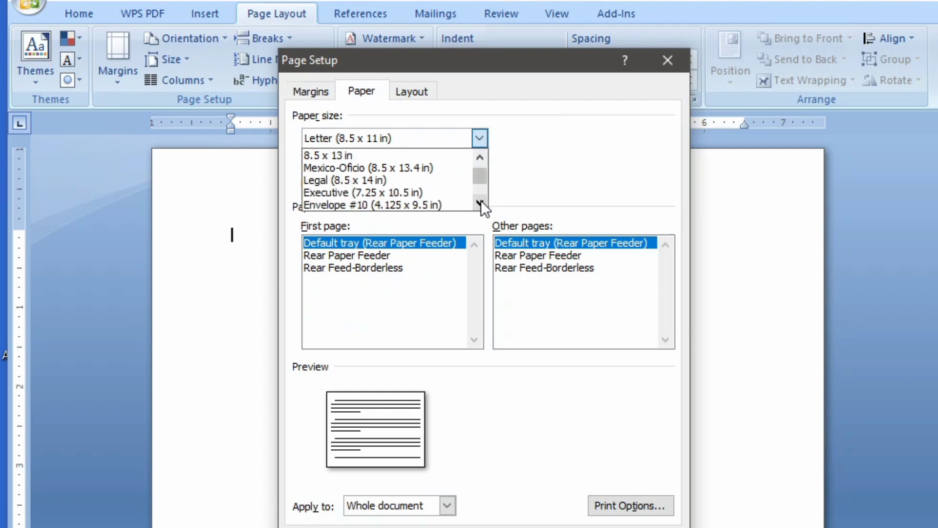
pyautogui.click(405, 204)
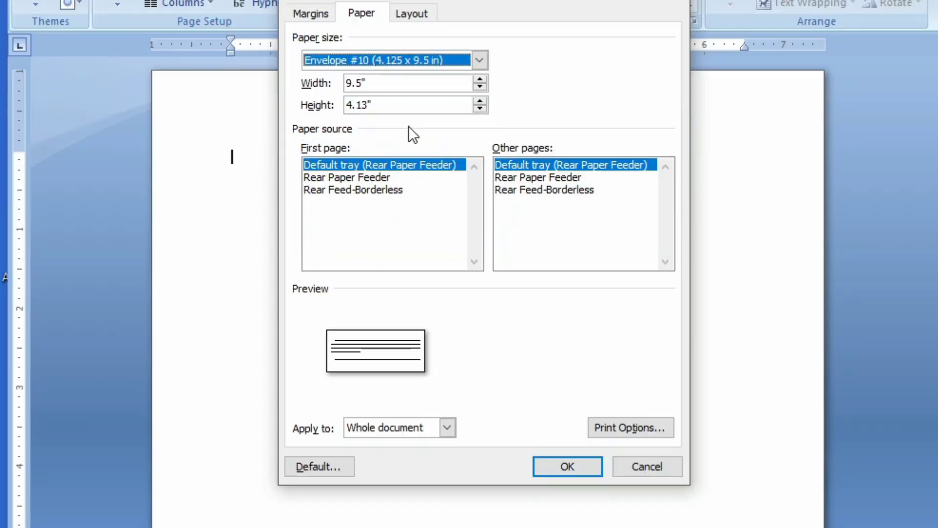
pyautogui.click(583, 473)
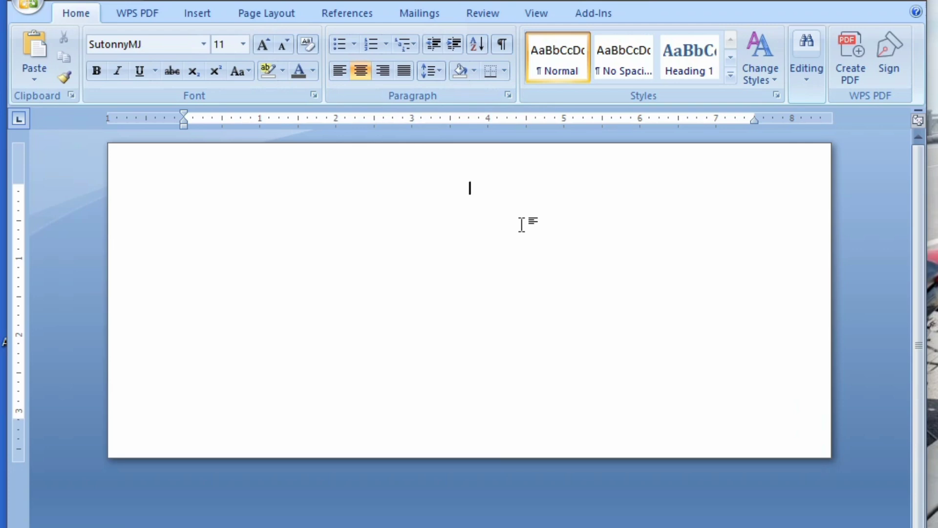
# Write the centred heading "পদের নাম: অফিস সহায়ক" on the first line of the envelope.
pyautogui.write('k')
pyautogui.write('দের')
pyautogui.write(' bvg')
pyautogui.write(':')
pyautogui.write('A')
pyautogui.write('wdm')
pyautogui.write(' mnv')
pyautogui.write('qK')
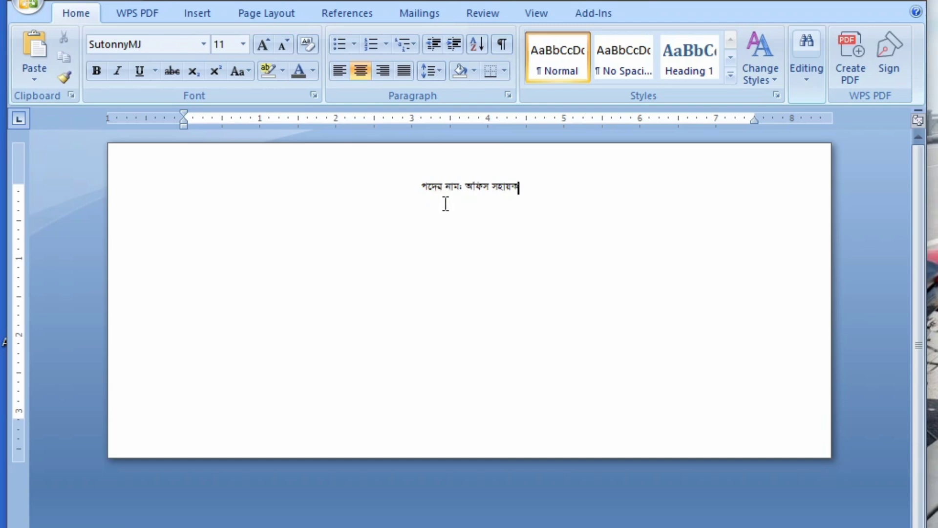
# Format the heading in 14 pt bold with an underline.
pyautogui.moveTo(424, 188); pyautogui.dragTo(526, 195)
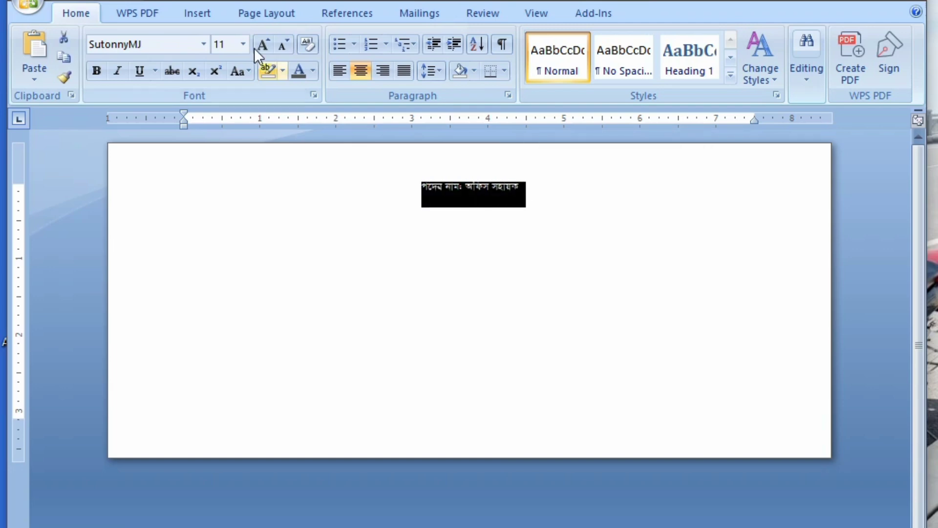
pyautogui.click(270, 44)
pyautogui.click(269, 44)
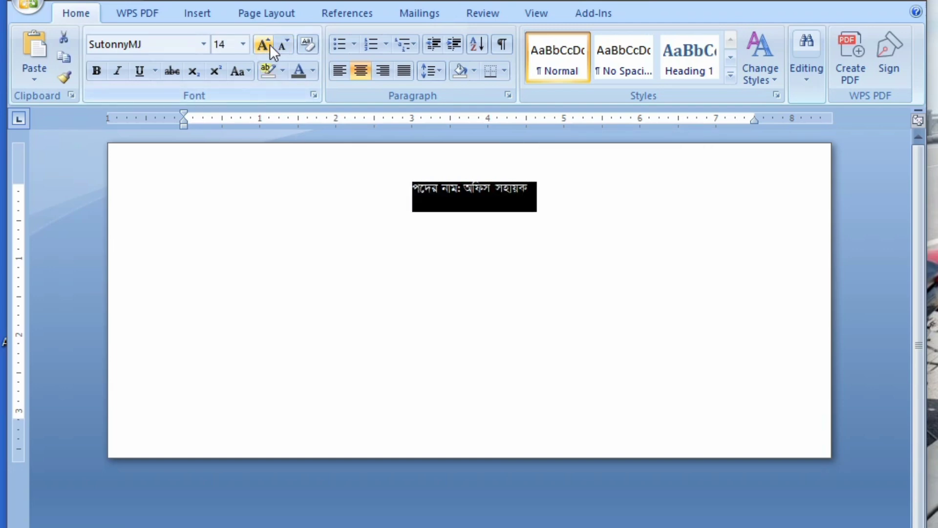
pyautogui.moveTo(534, 189); pyautogui.dragTo(412, 188)
pyautogui.click(96, 68)
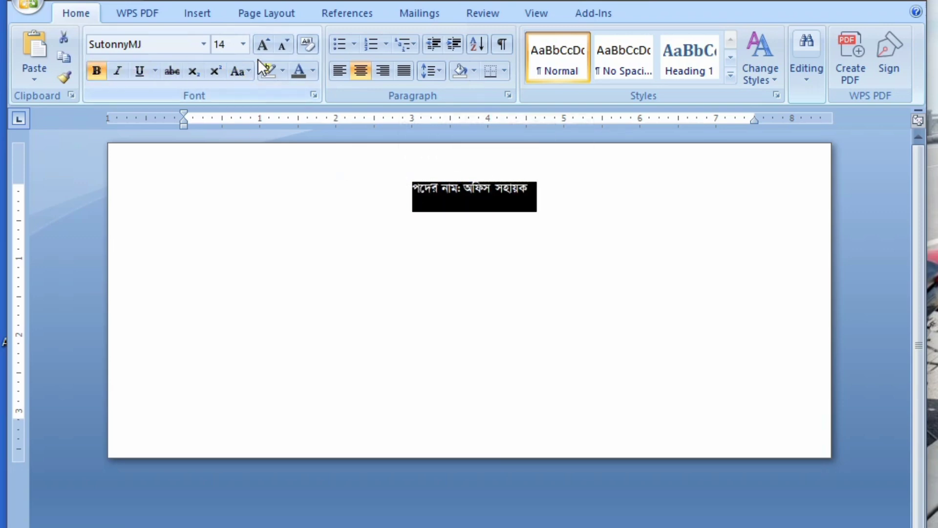
pyautogui.click(138, 69)
pyautogui.click(541, 201)
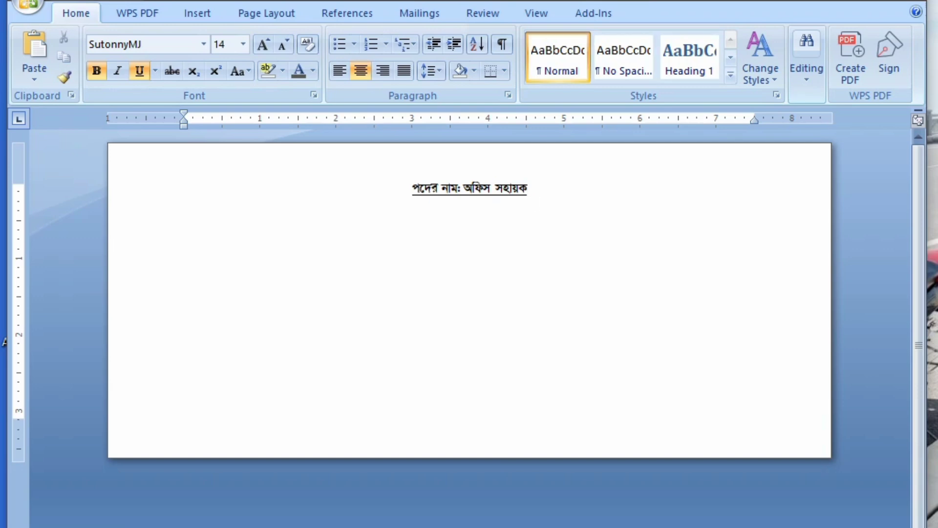
# Insert a table with two columns and one row below the heading.
pyautogui.click(193, 18)
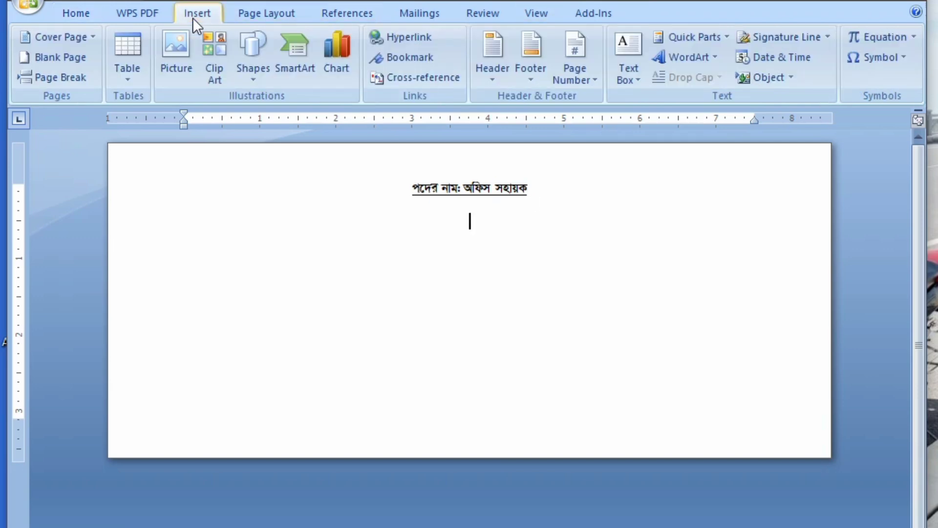
pyautogui.click(130, 69)
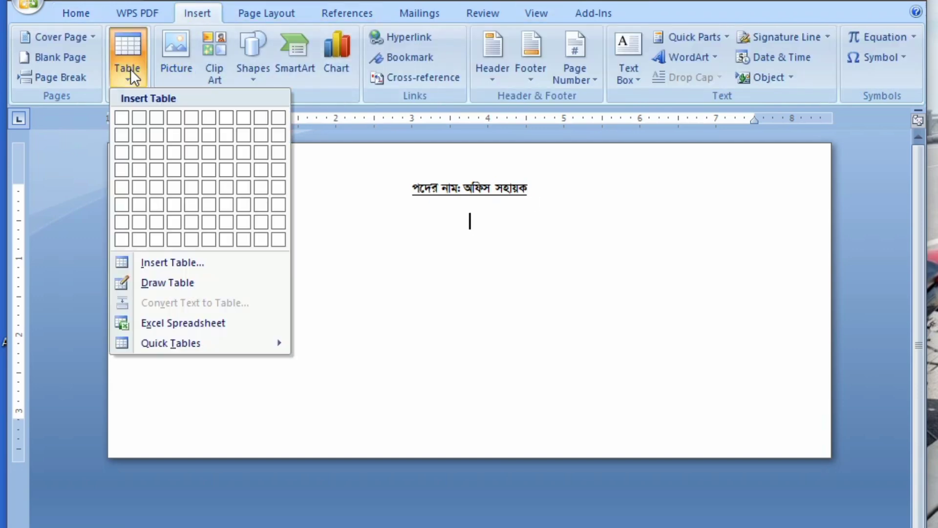
pyautogui.click(138, 115)
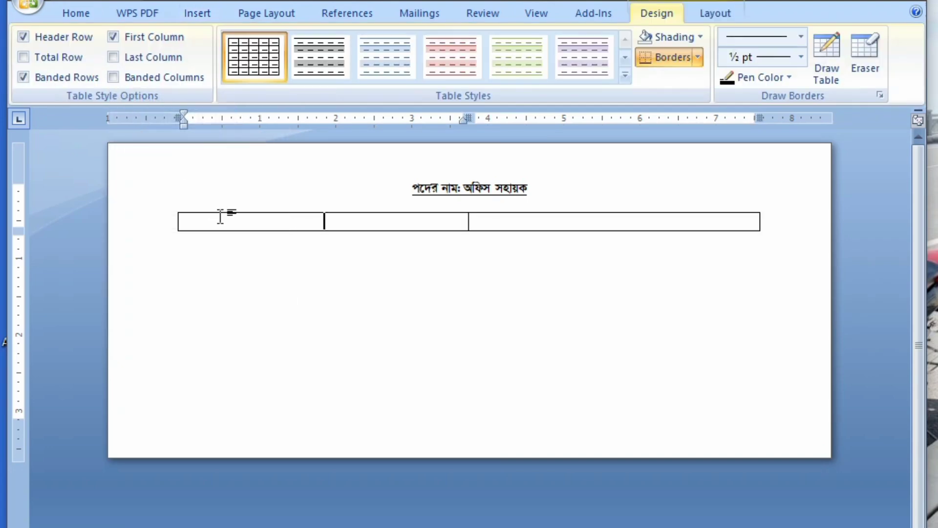
# Write "প্রেরক," in the table's left cell, followed by a tab-indented "নাম :" line.
pyautogui.write('েরক')
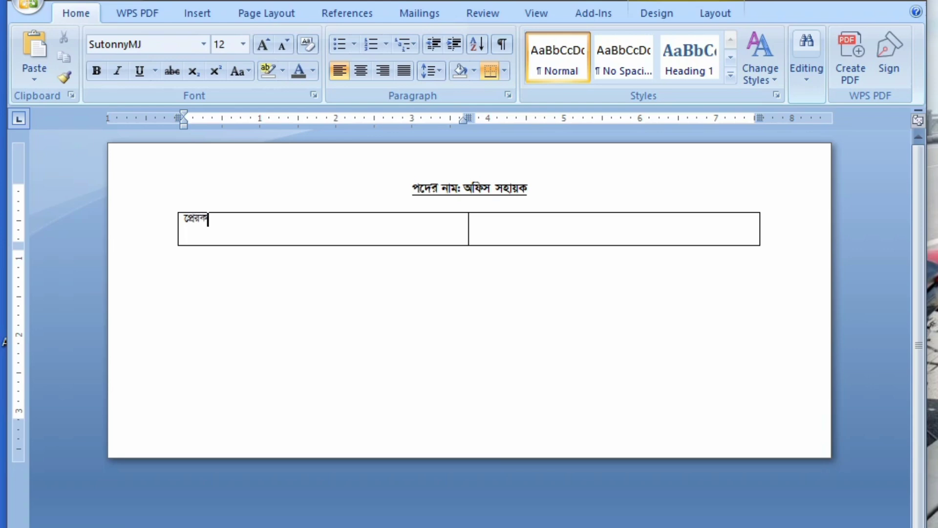
pyautogui.write('প্ররক,')
pyautogui.press('Return')
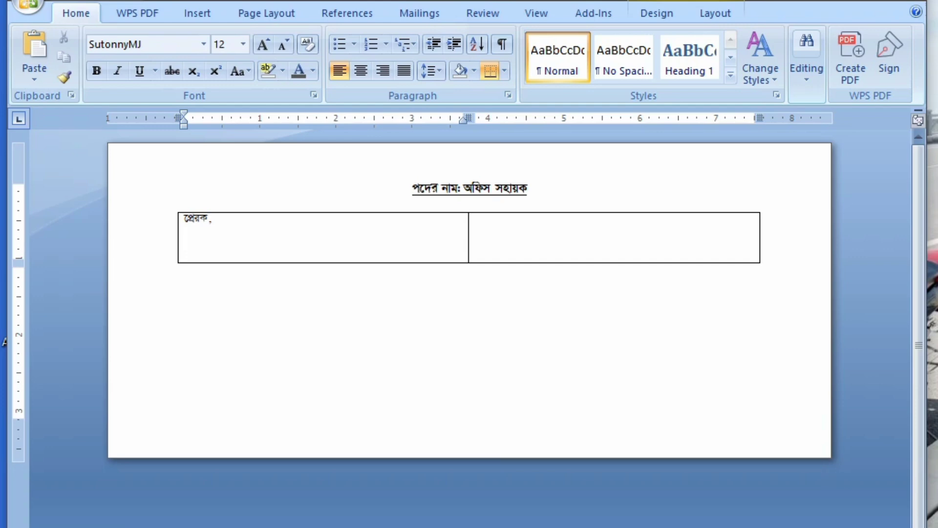
pyautogui.hotkey('ctrl', 'Tab')
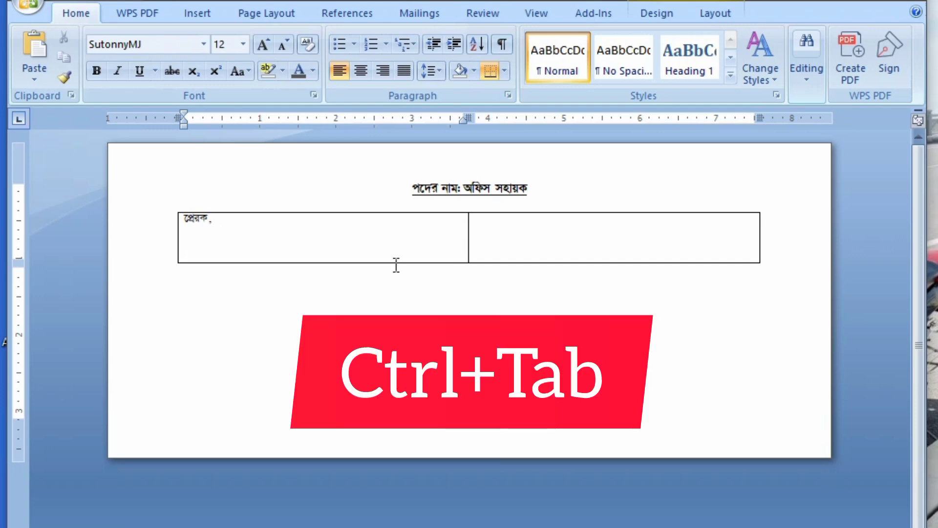
pyautogui.write('নাম')
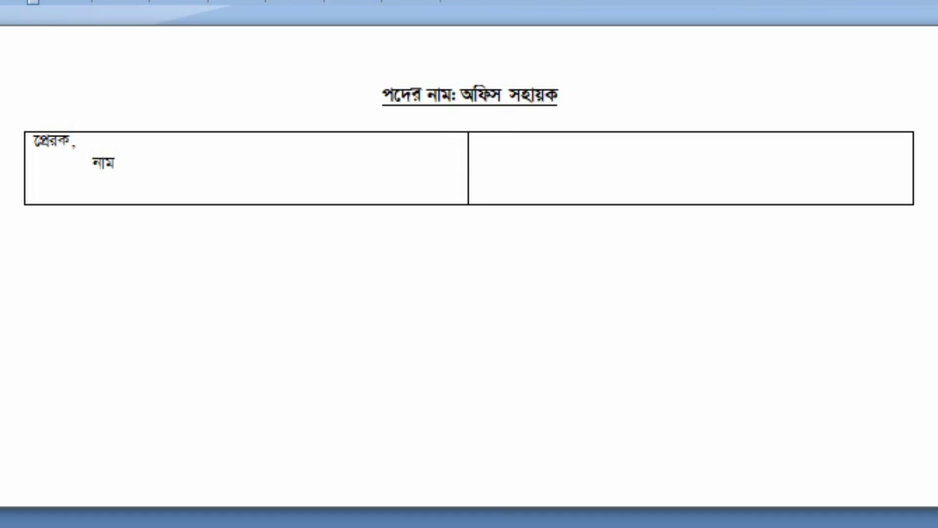
pyautogui.write(' :')
pyautogui.press('Return')
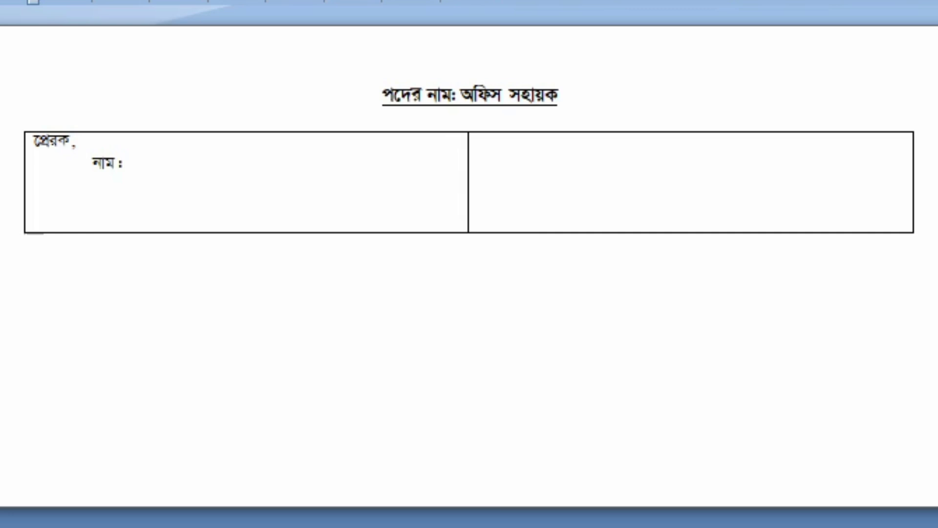
# Add a tab-indented "ঠিকানা:" line with a dotted blank, and put a dotted blank after "নাম :" as well.
pyautogui.hotkey('ctrl', 'Tab')
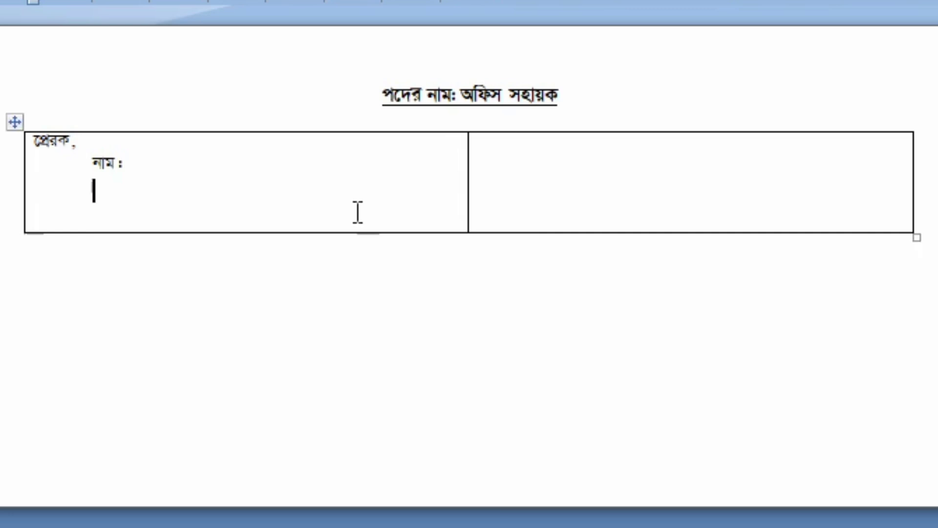
pyautogui.write('ি')
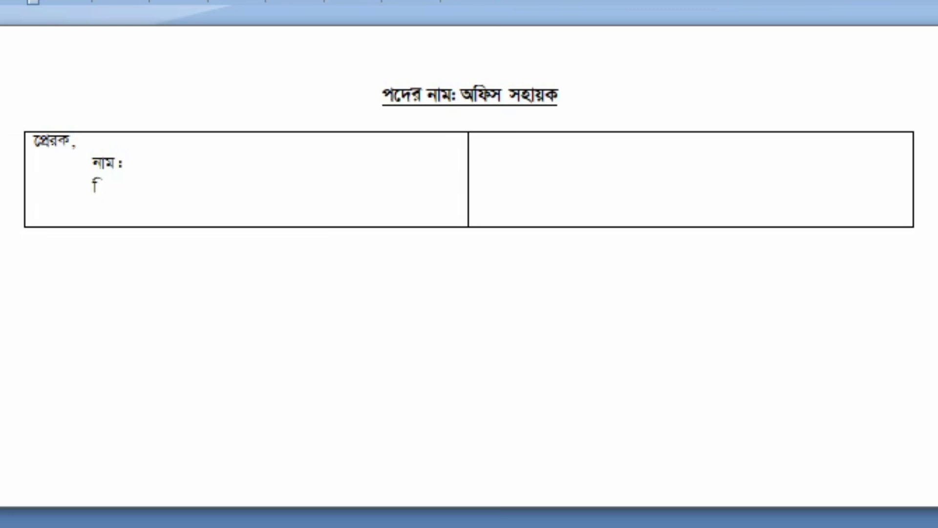
pyautogui.write('ঠকানা')
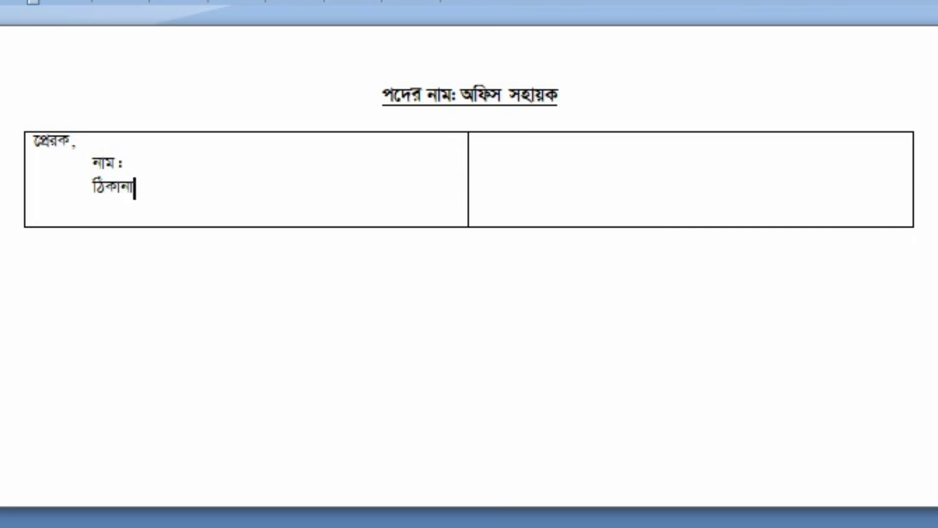
pyautogui.write('ঃ......................')
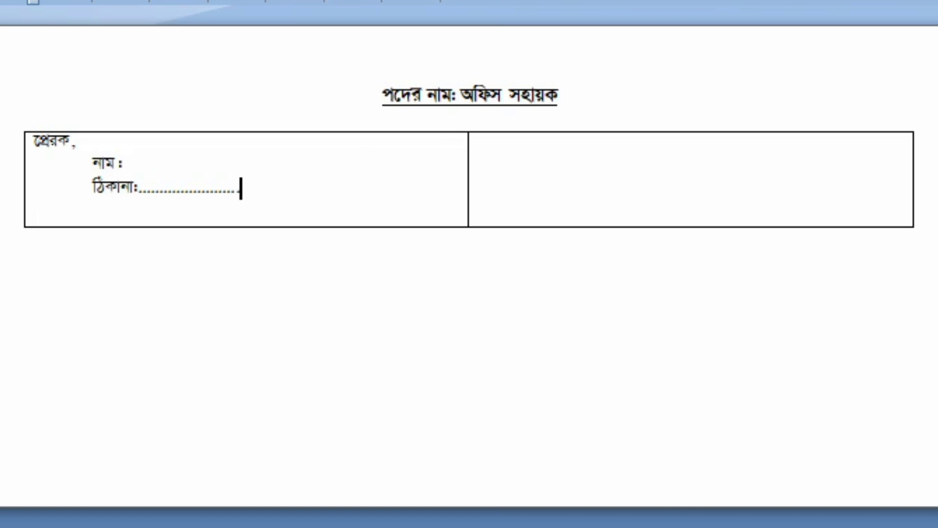
pyautogui.click(126, 164)
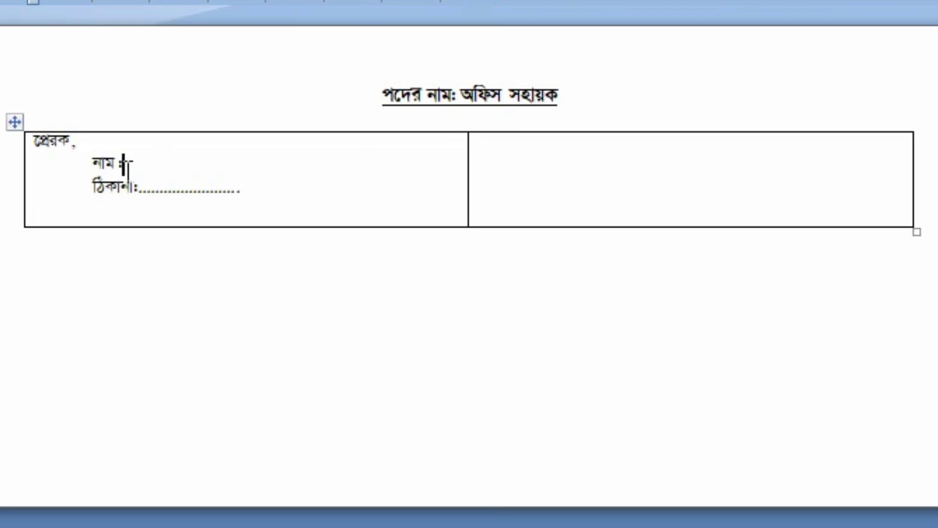
pyautogui.write('.....................')
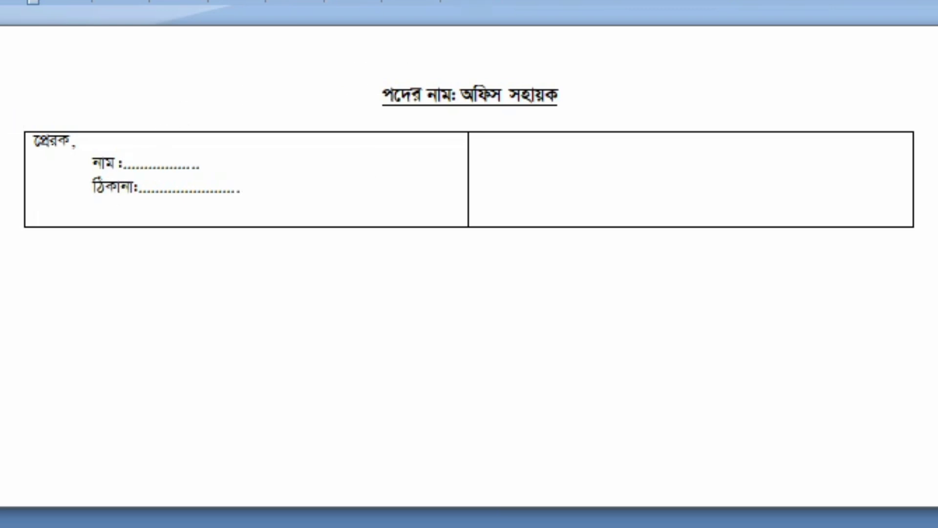
pyautogui.write('........')
# Add a tab-indented "মোবাইল নম্বর:" line with a dotted blank below the address line.
pyautogui.click(251, 191)
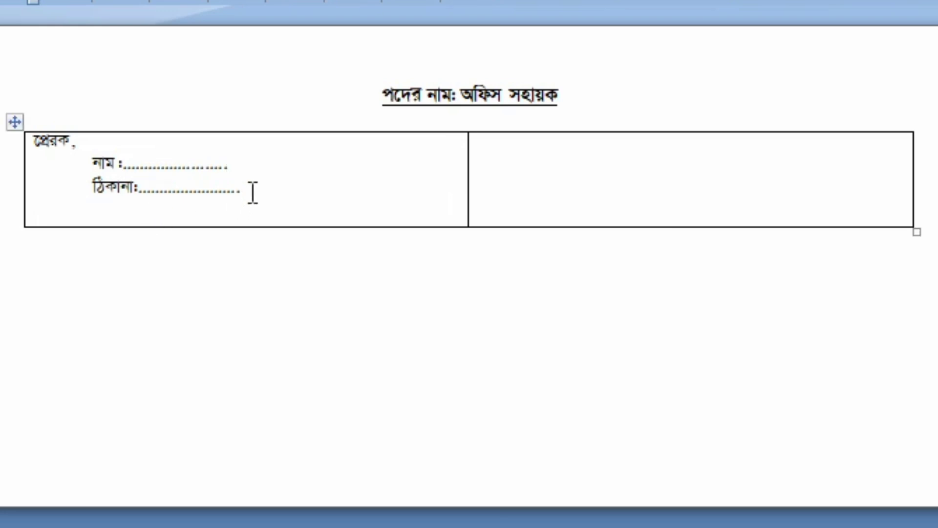
pyautogui.press('Return')
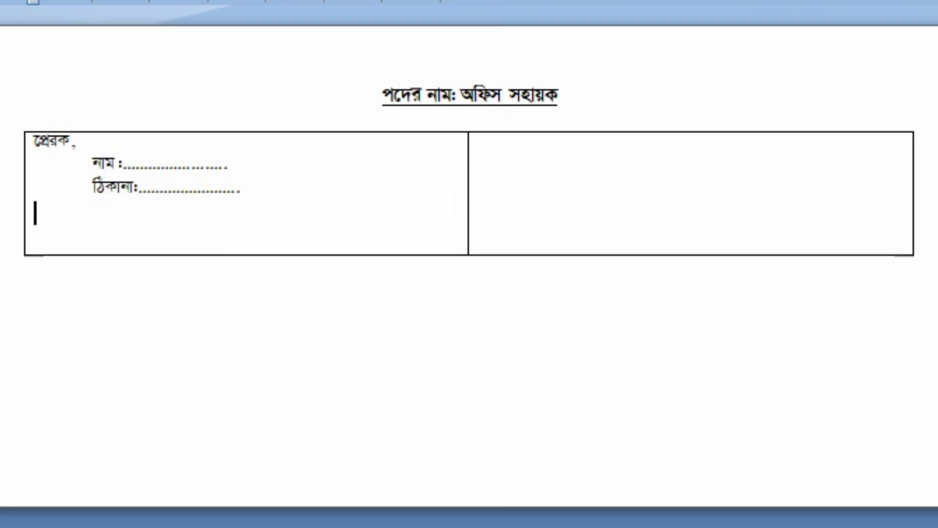
pyautogui.hotkey('ctrl', 'Tab')
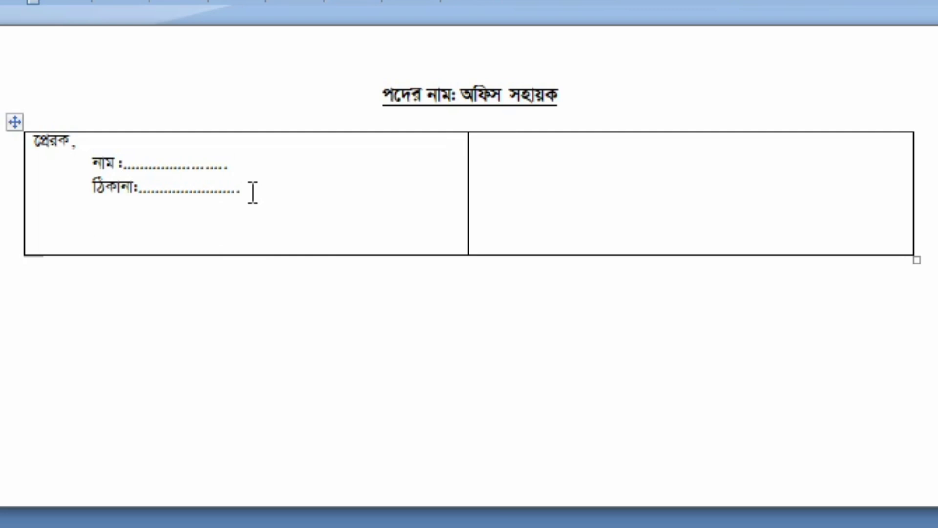
pyautogui.write('মোব')
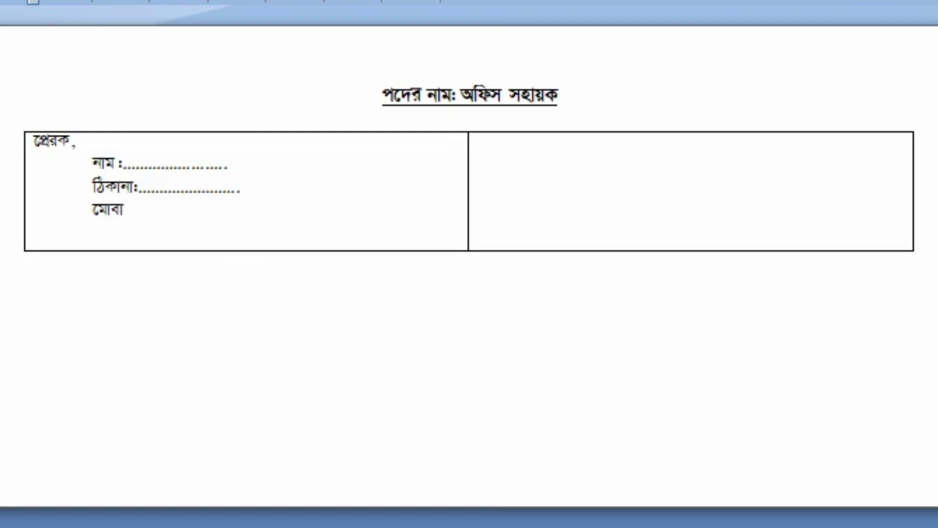
pyautogui.write('াইল নম্বরঃ')
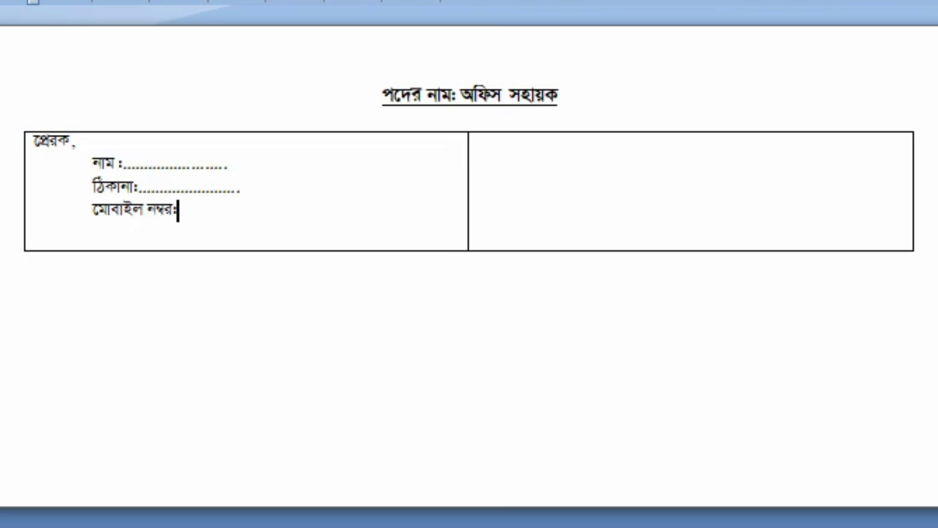
pyautogui.write('...............')
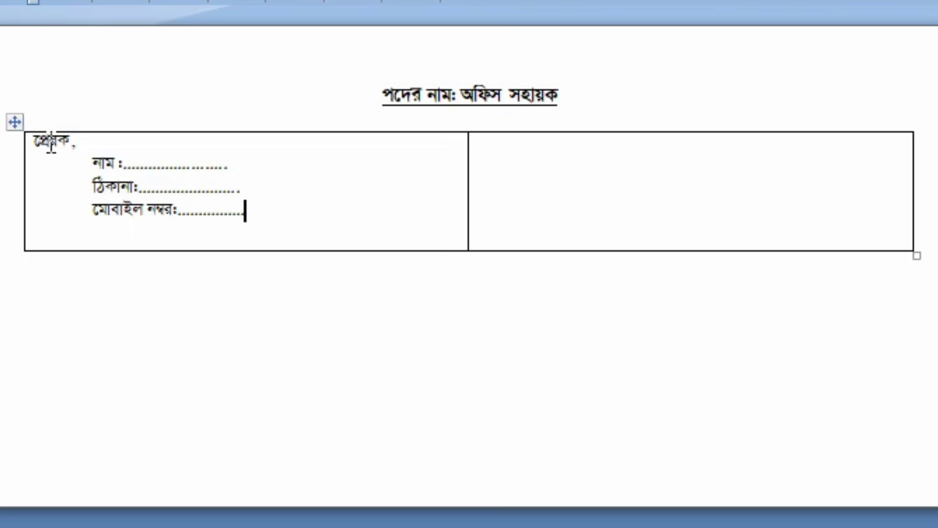
# Copy the whole sender block from the left cell into the right cell, left-aligned.
pyautogui.moveTo(37, 143); pyautogui.dragTo(216, 209)
pyautogui.hotkey('ctrl', 'c')
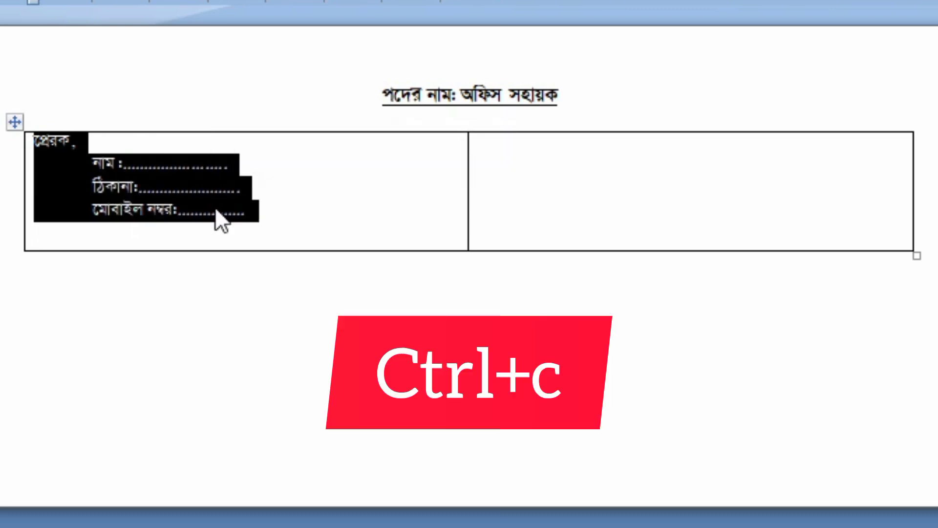
pyautogui.click(497, 148)
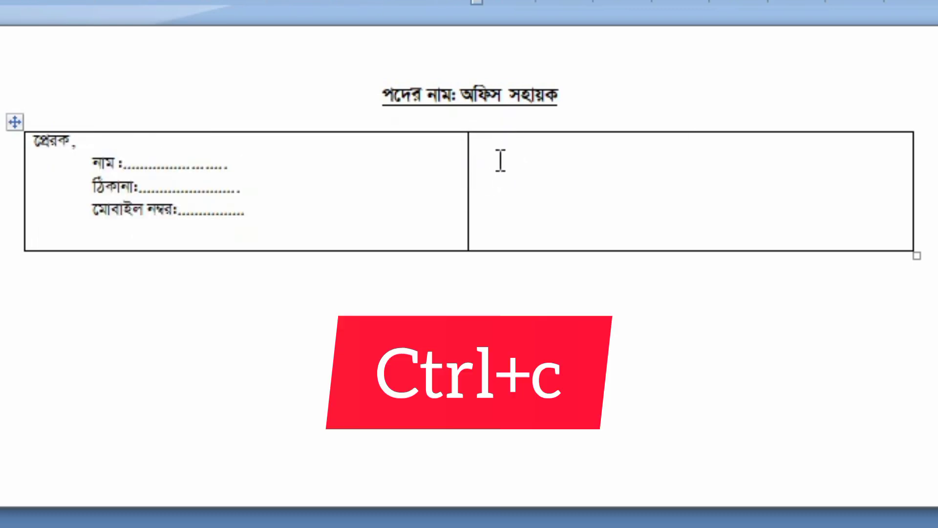
pyautogui.hotkey('ctrl', 'l')
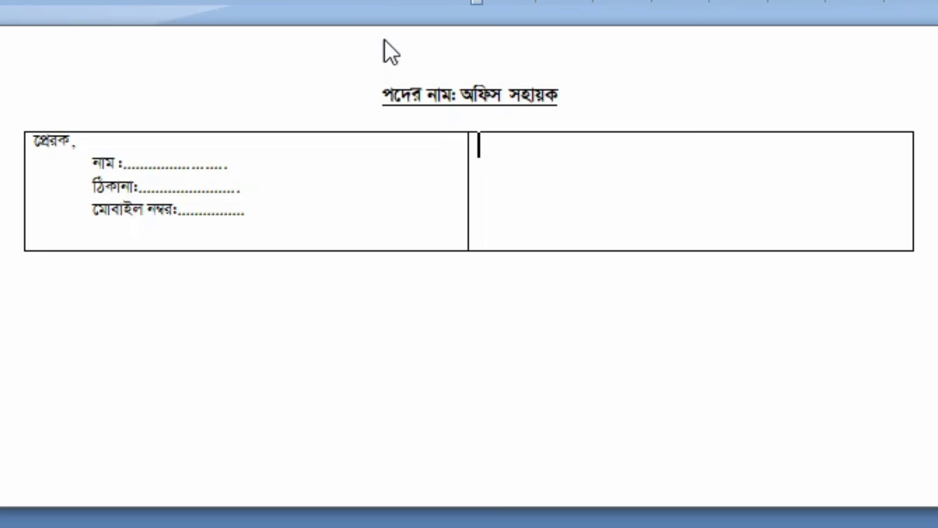
pyautogui.hotkey('ctrl', 'v')
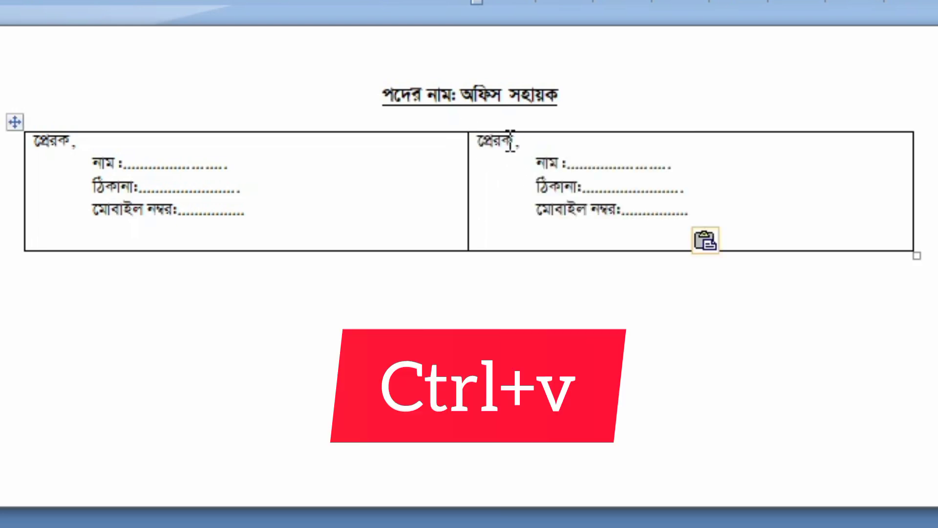
# Replace the heading "প্রেরক" in the table's right cell with "প্রাপক", keeping the comma.
pyautogui.moveTo(510, 142); pyautogui.dragTo(481, 149)
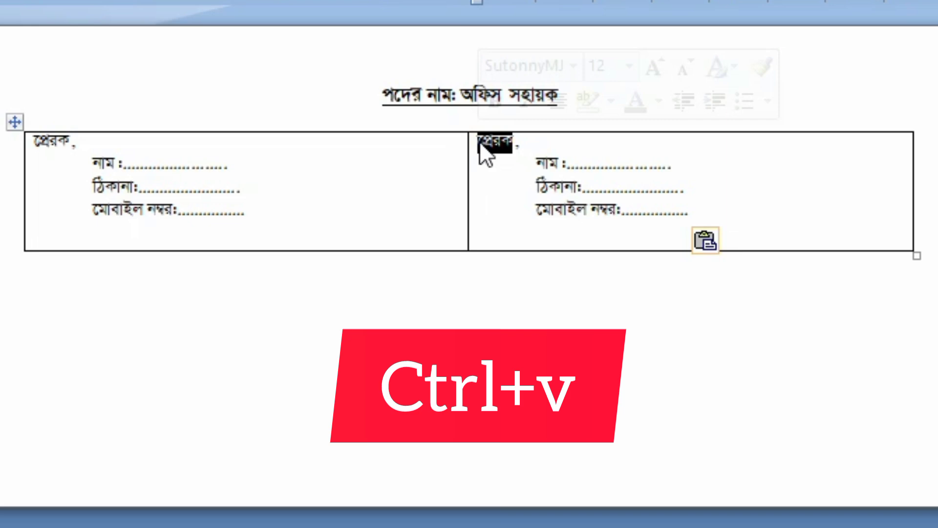
pyautogui.write('প্রাপ')
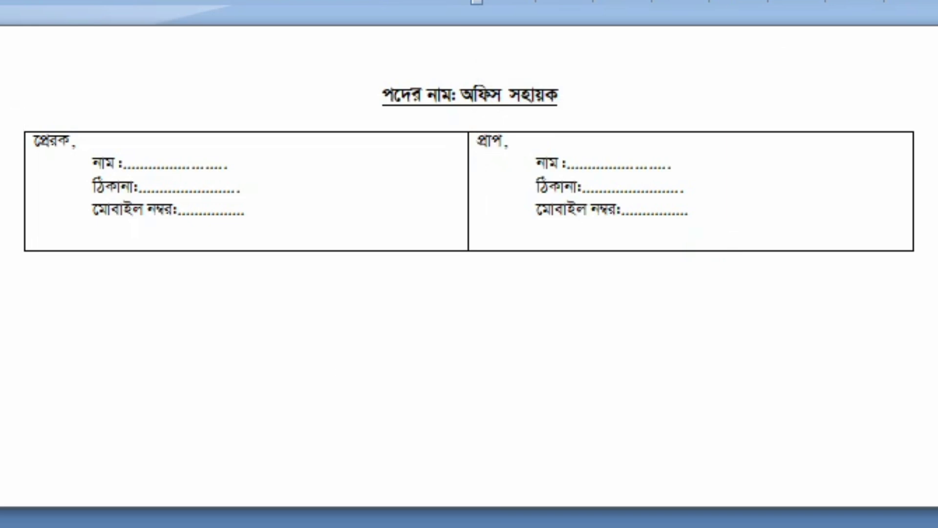
pyautogui.write('ক')
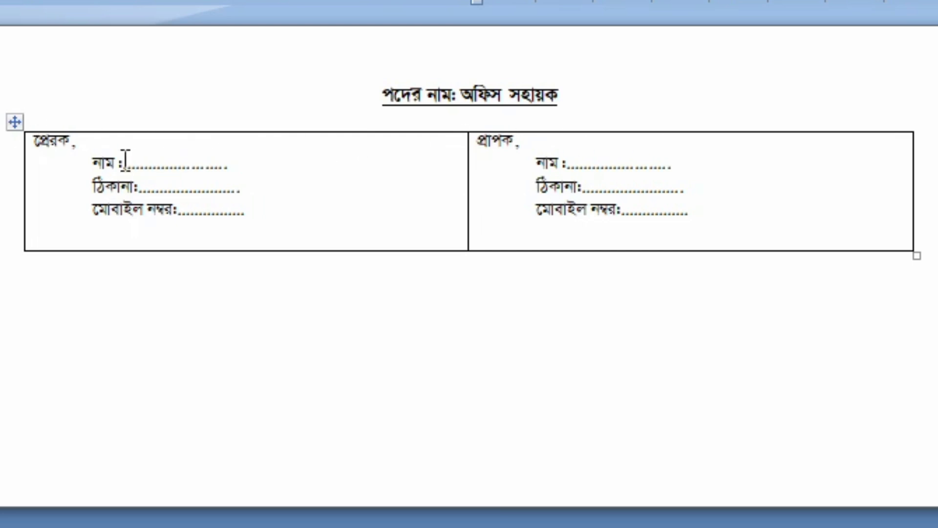
# Increase the font size of all the text in both table cells to 14.
pyautogui.moveTo(40, 146); pyautogui.dragTo(572, 188)
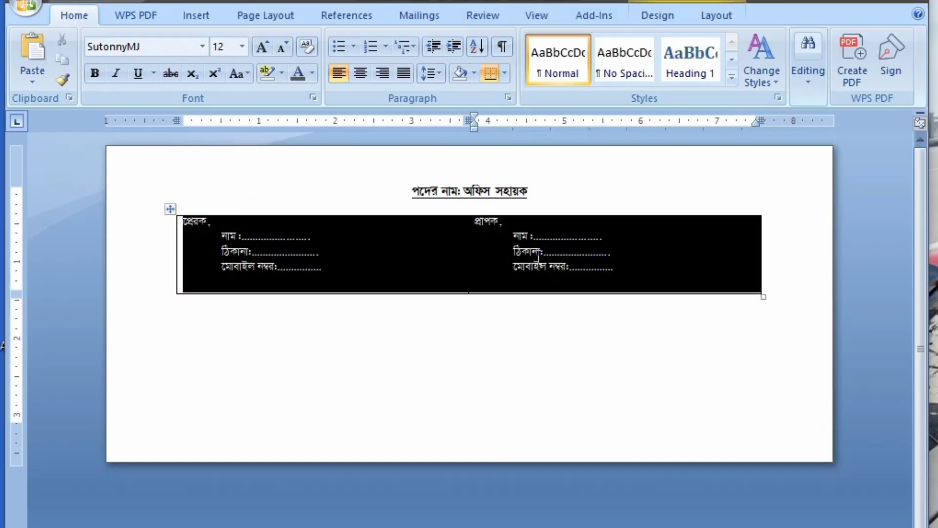
pyautogui.click(263, 47)
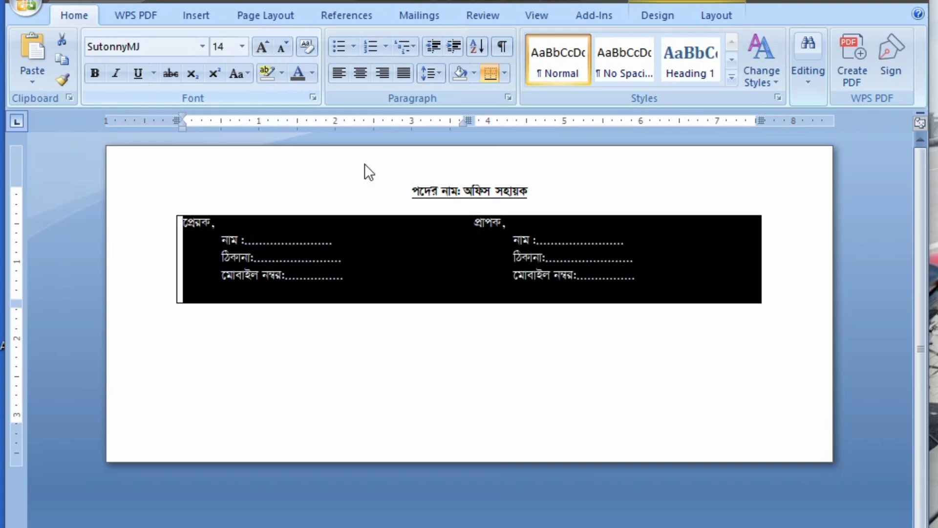
pyautogui.click(429, 254)
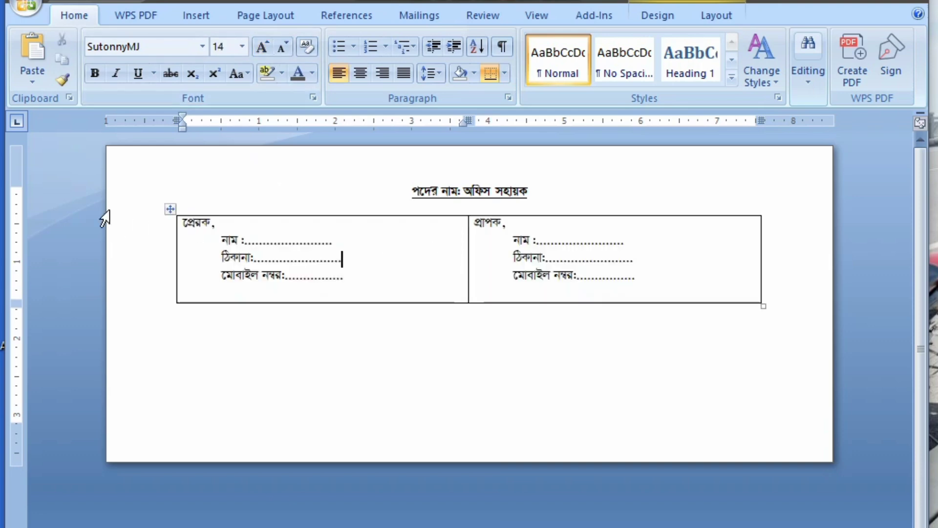
# Remove all borders from the whole sender and recipient table.
pyautogui.click(170, 208)
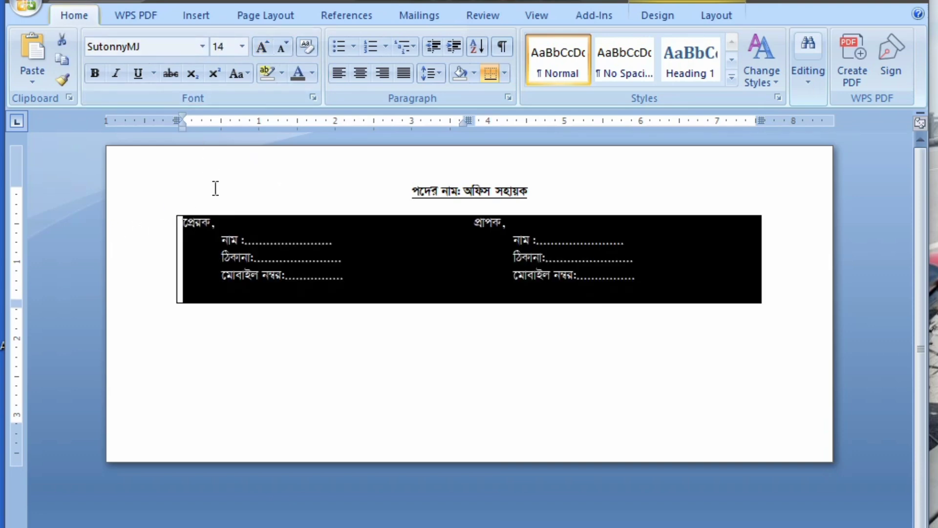
pyautogui.click(659, 17)
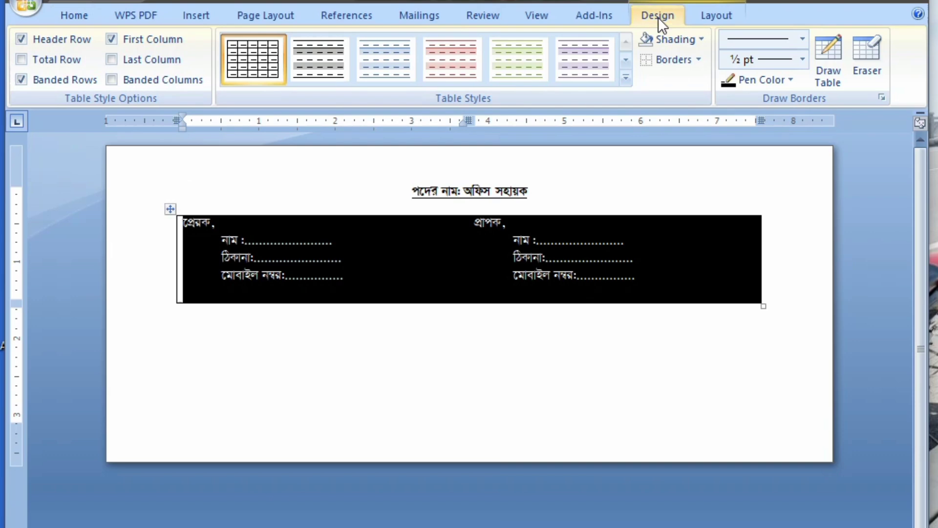
pyautogui.click(699, 60)
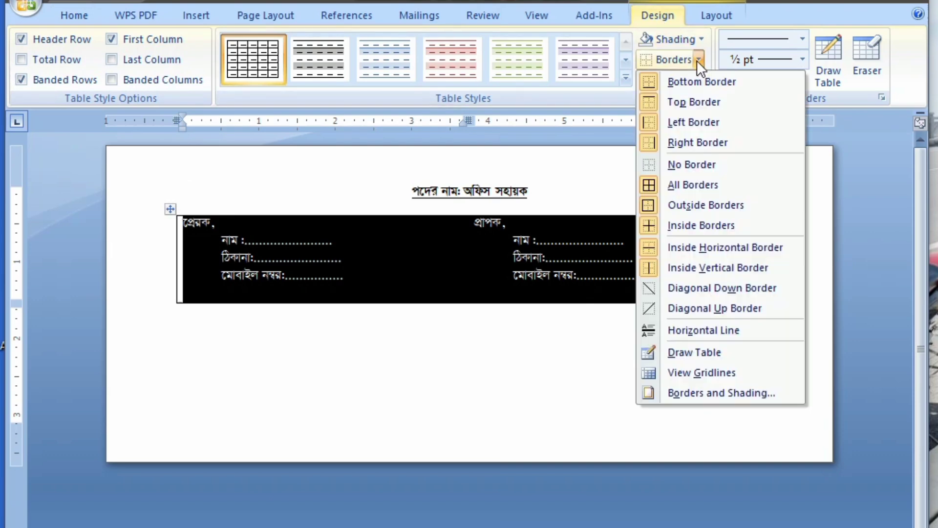
pyautogui.click(684, 161)
pyautogui.click(586, 258)
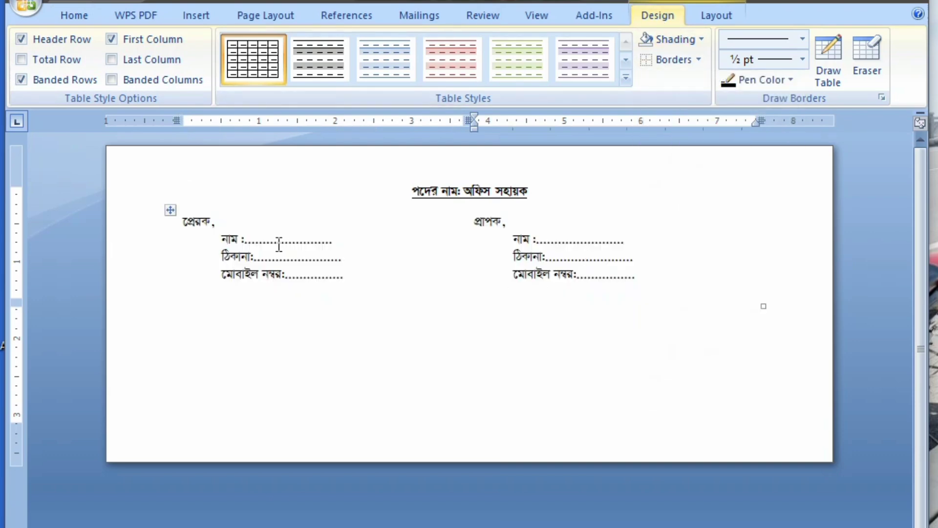
# Check the envelope layout in Print Preview and return to the document.
pyautogui.click(24, 6)
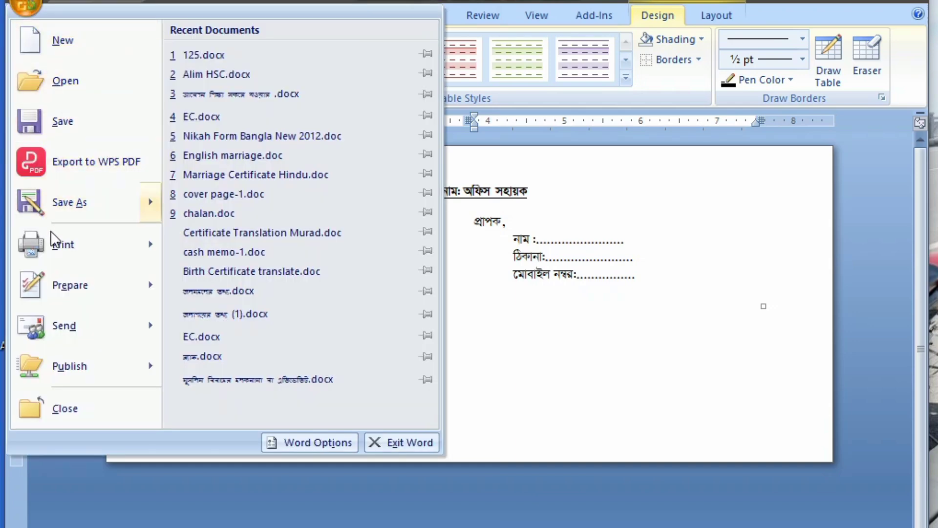
pyautogui.moveTo(64, 241)
pyautogui.click(216, 164)
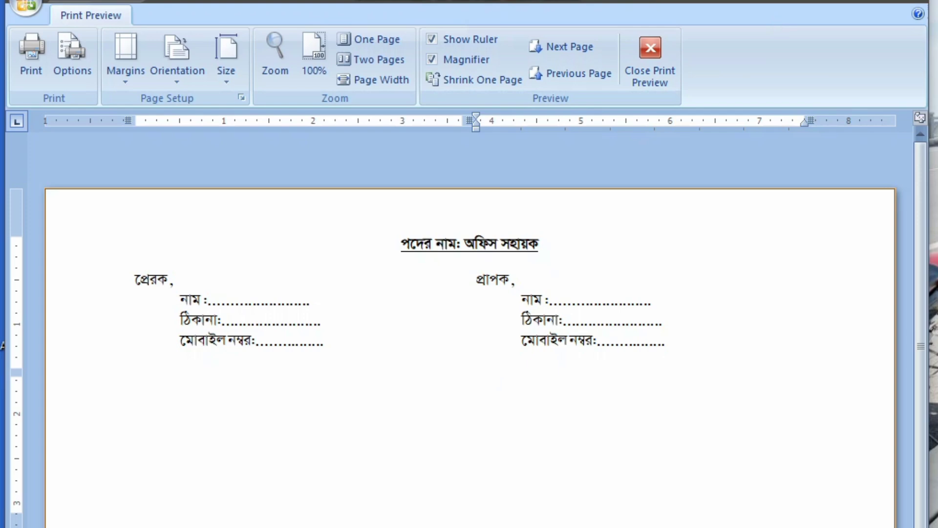
pyautogui.click(658, 61)
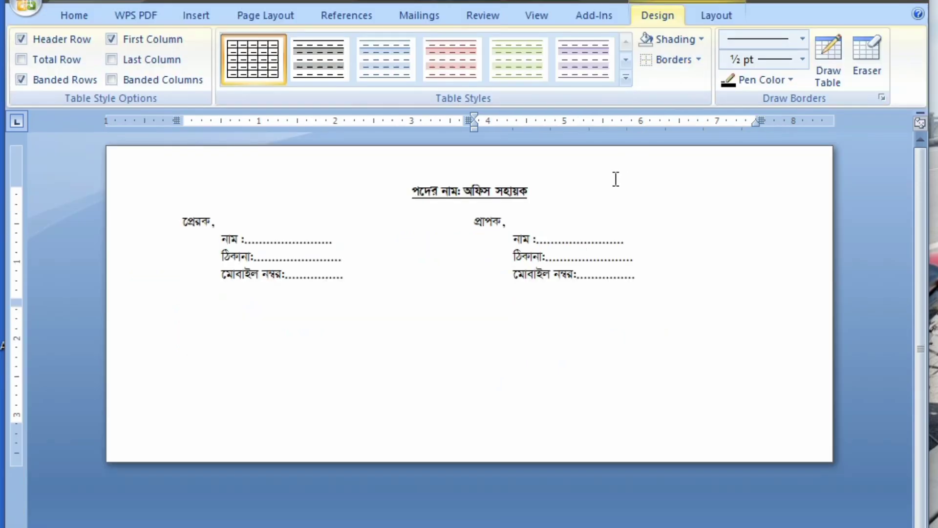
# Set the EPSON L3210 printer's document size to Envelope #10 (4.125 x 9.5 in) with Landscape orientation for printing.
pyautogui.hotkey('ctrl', 'p')
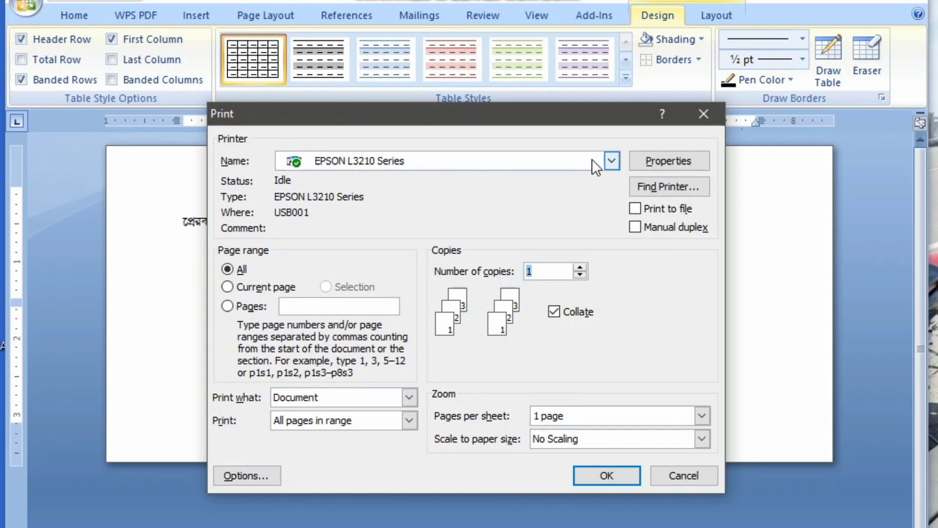
pyautogui.click(659, 161)
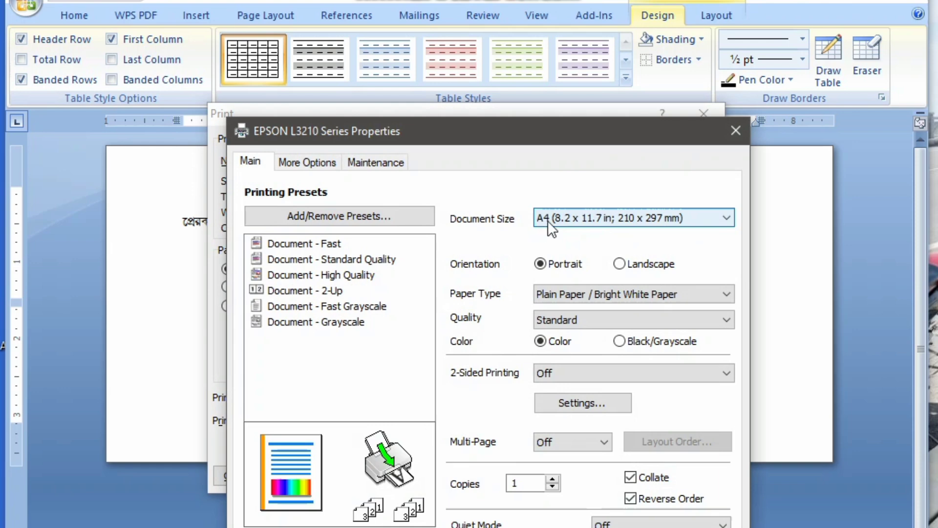
pyautogui.click(733, 215)
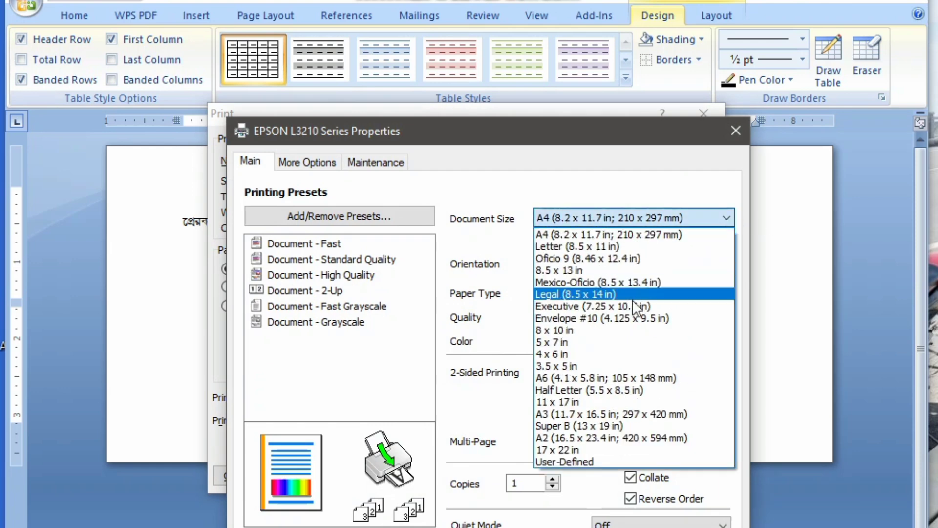
pyautogui.click(613, 319)
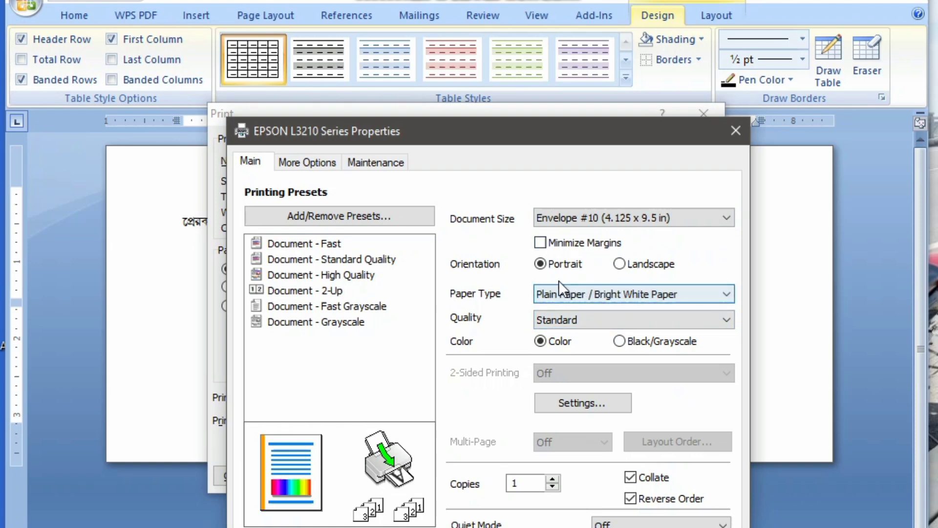
pyautogui.click(620, 265)
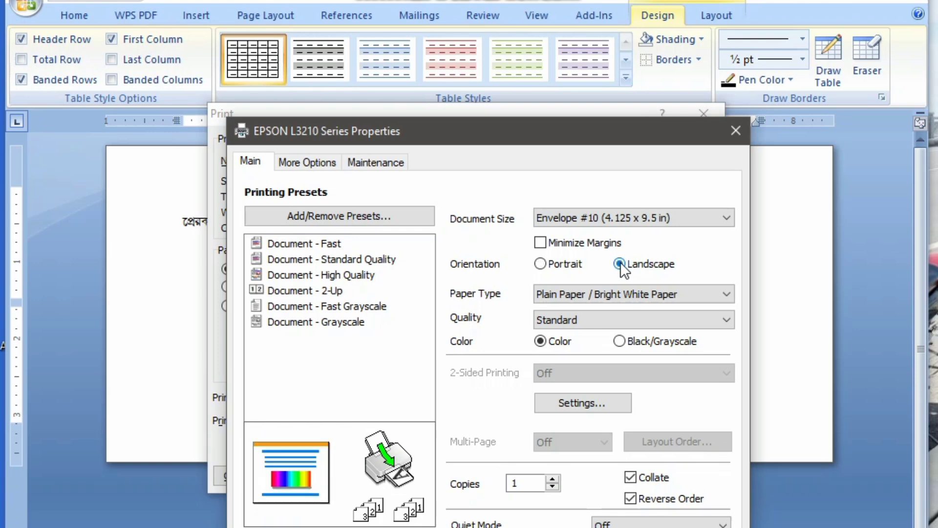